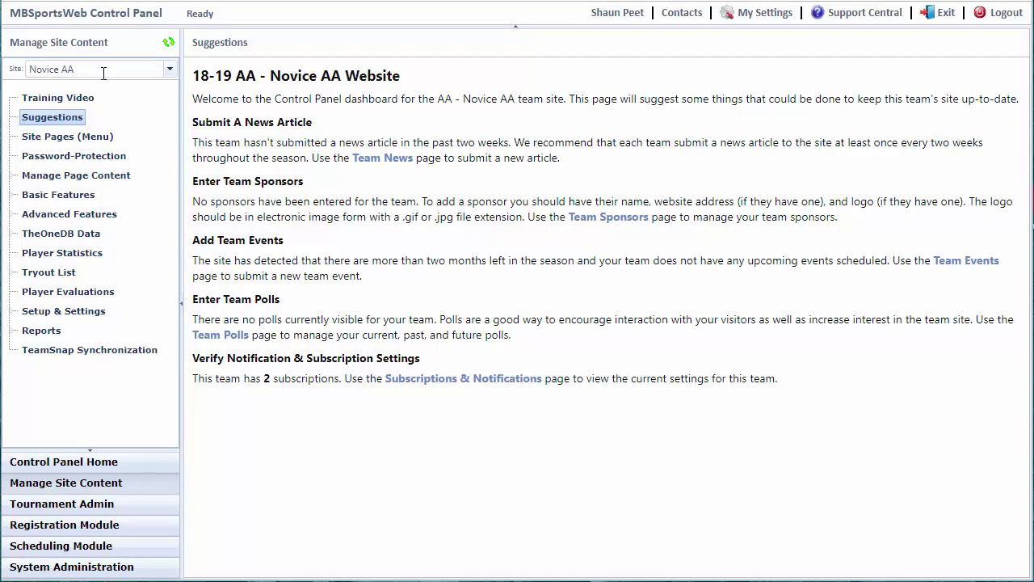
# Go to the TeamSnap Synchronization section of the control panel.
pyautogui.click(110, 351)
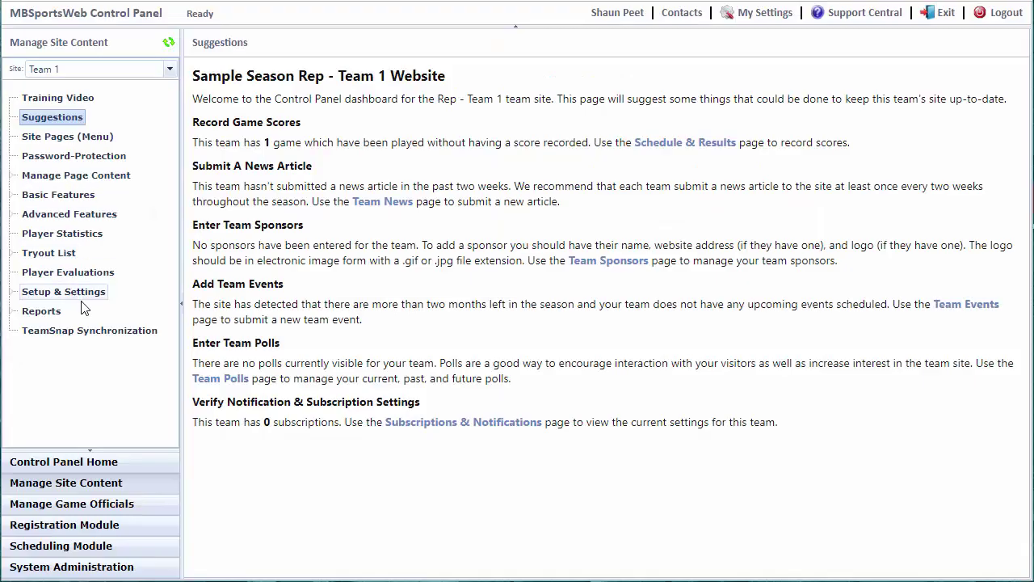
# Bring up Team 1's TeamSnap Synchronization page from the left navigation tree.
pyautogui.click(83, 332)
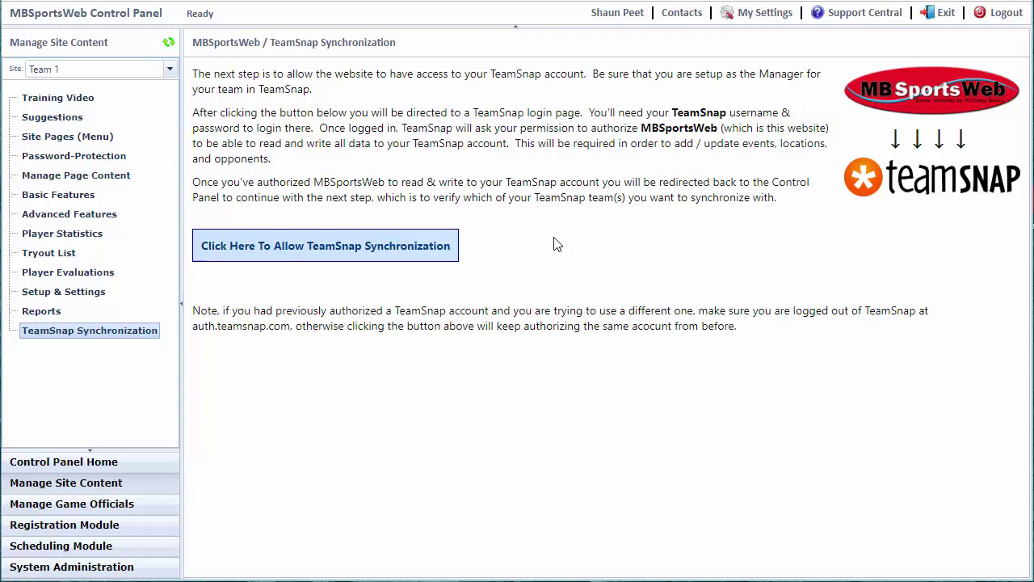
# Log in to TeamSnap and grant MBSportsWeb read and write access to the account.
pyautogui.click(335, 256)
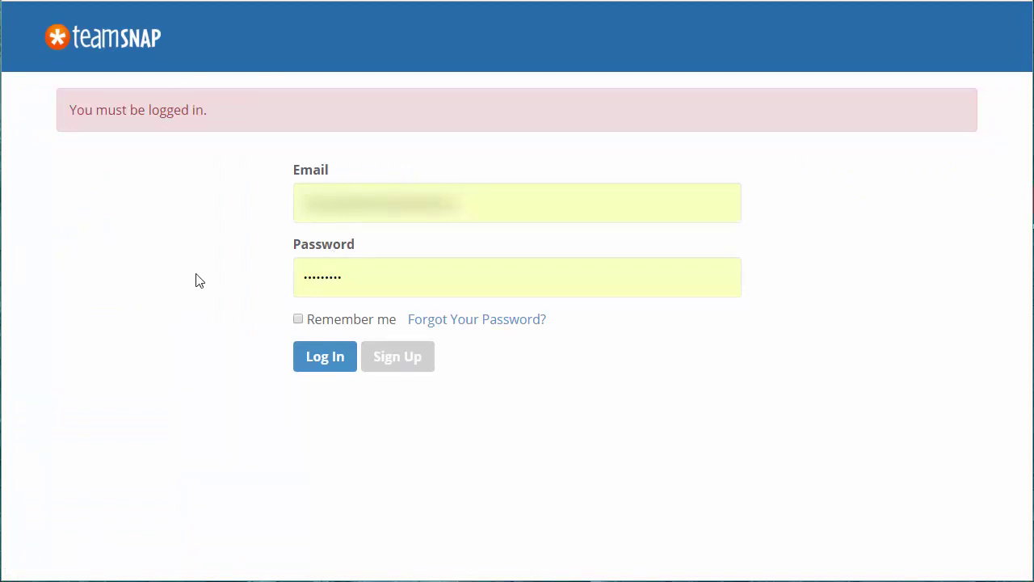
pyautogui.click(311, 363)
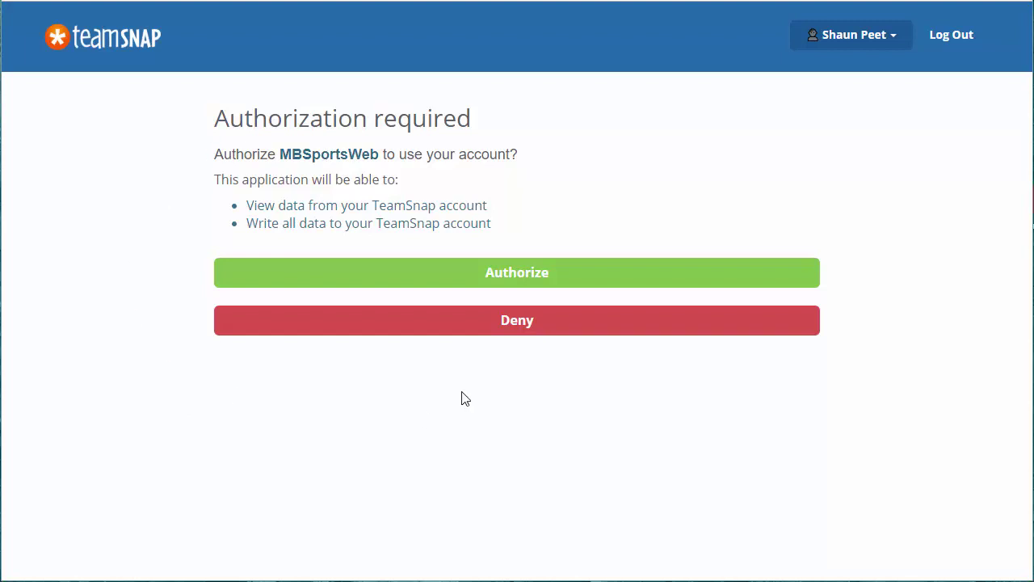
pyautogui.click(501, 280)
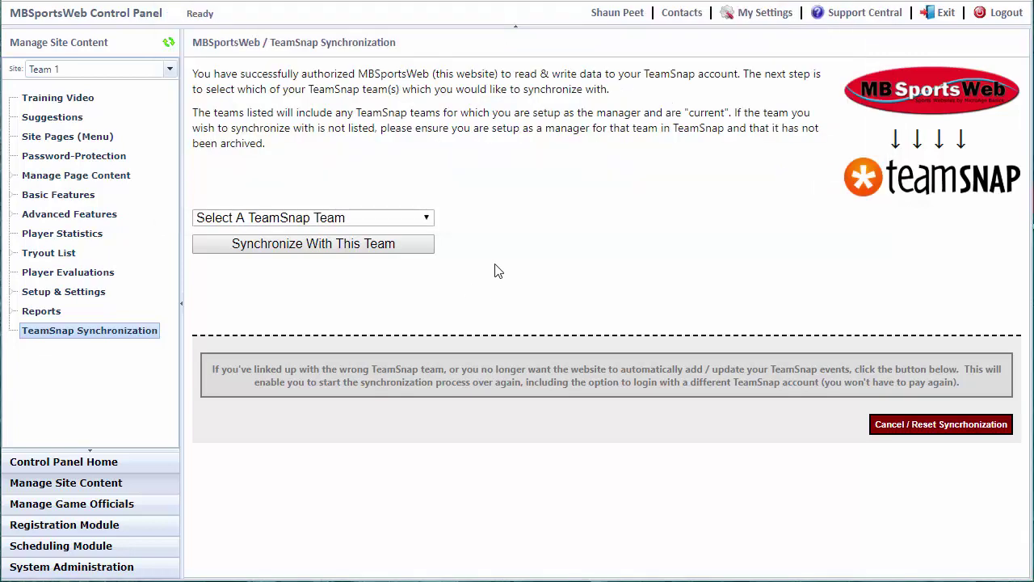
# Synchronize the site with the TeamSnap team 'Demo Site - Rep Team 1'.
pyautogui.click(428, 218)
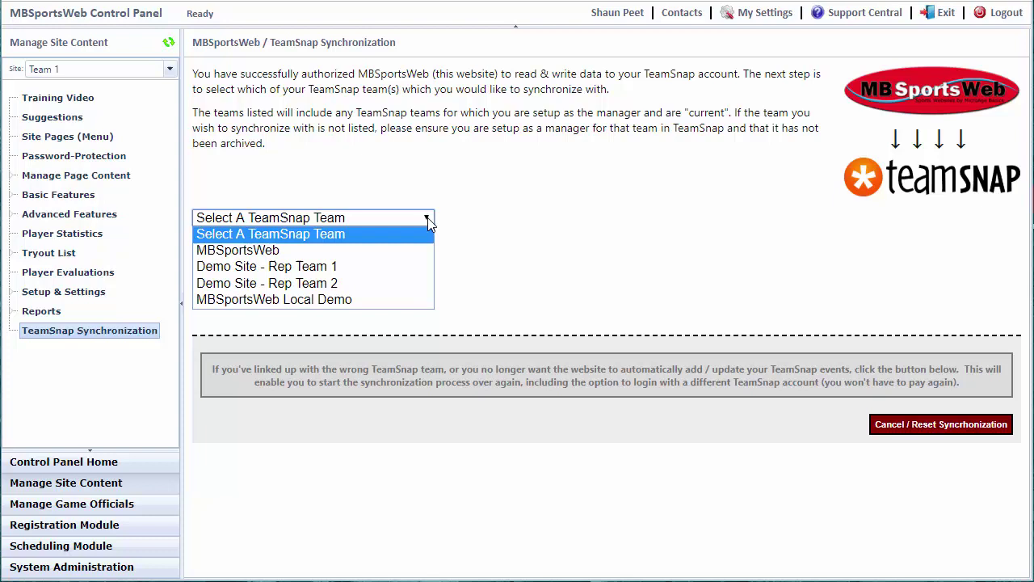
pyautogui.click(401, 270)
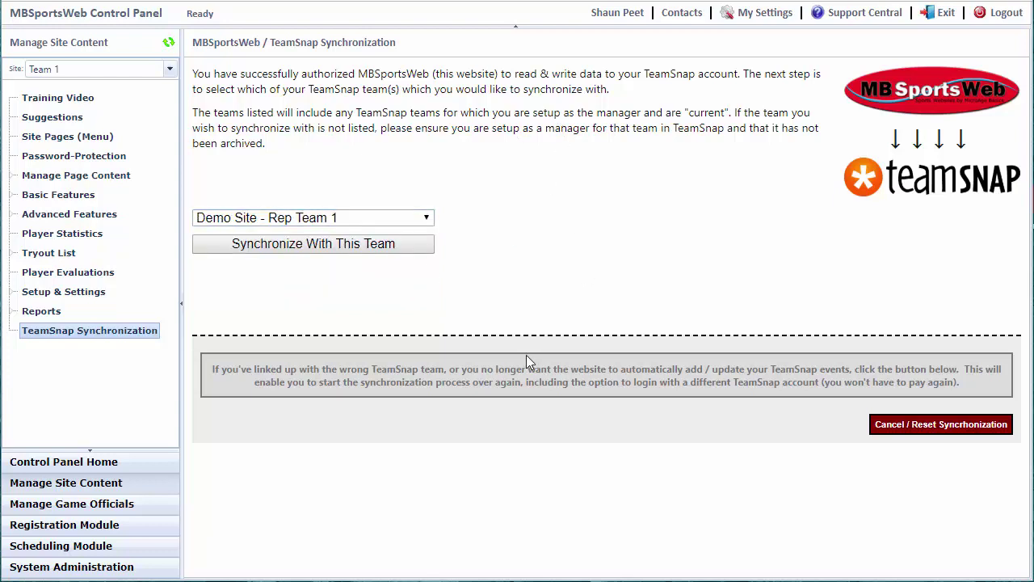
pyautogui.click(317, 244)
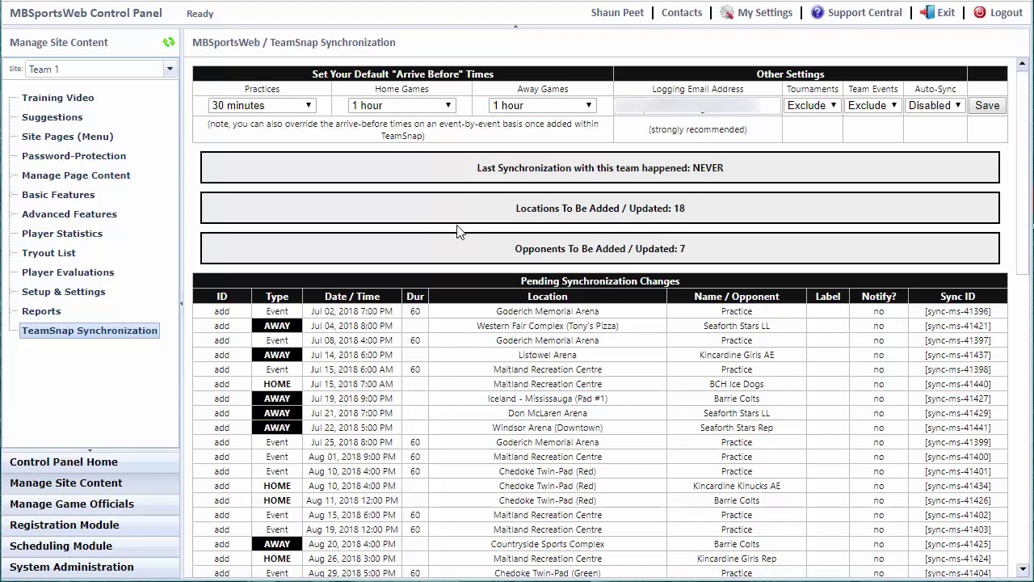
# Scroll through the pending locations, opponents, games and practices through Dec 04, 2018.
pyautogui.scroll(-1, 457, 230)
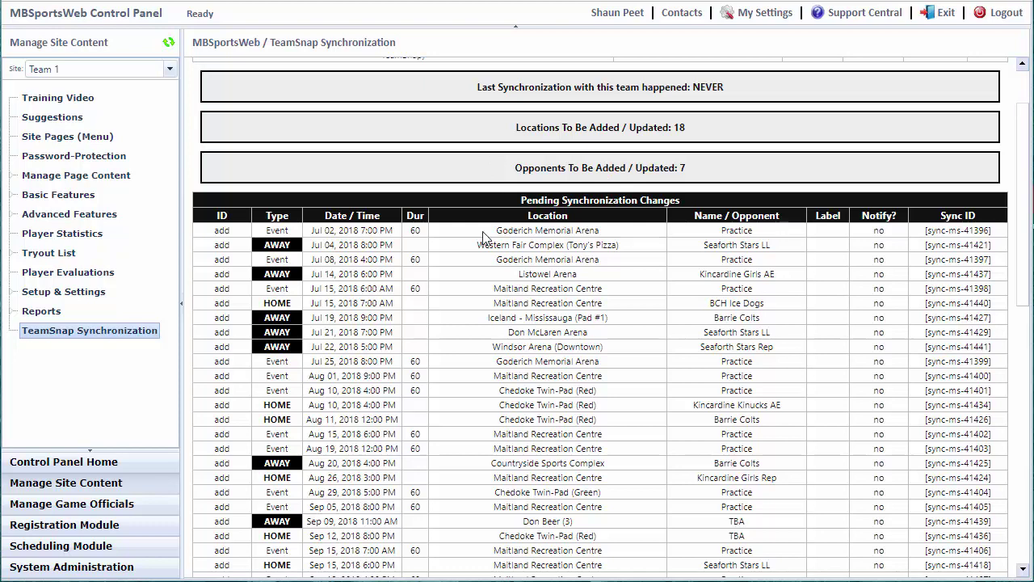
pyautogui.scroll(-10, 483, 236)
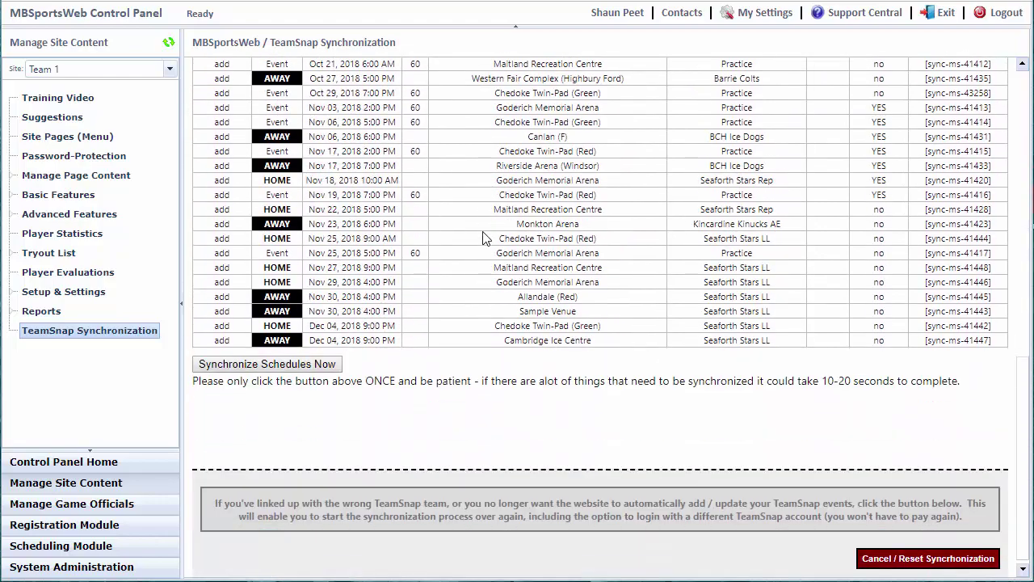
pyautogui.scroll(10, 483, 243)
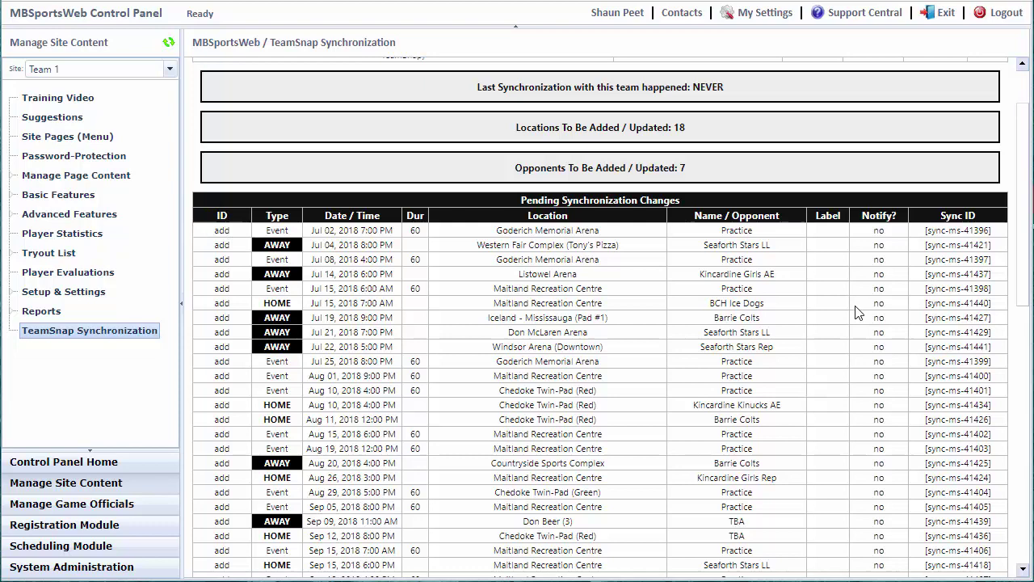
pyautogui.scroll(-3, 824, 346)
pyautogui.scroll(-3, 825, 346)
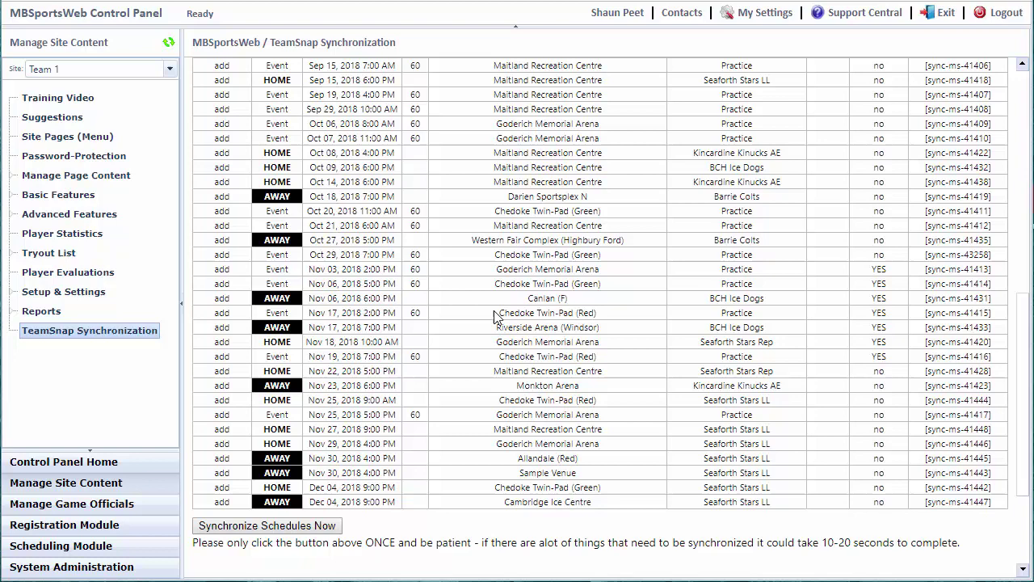
pyautogui.scroll(-3, 494, 317)
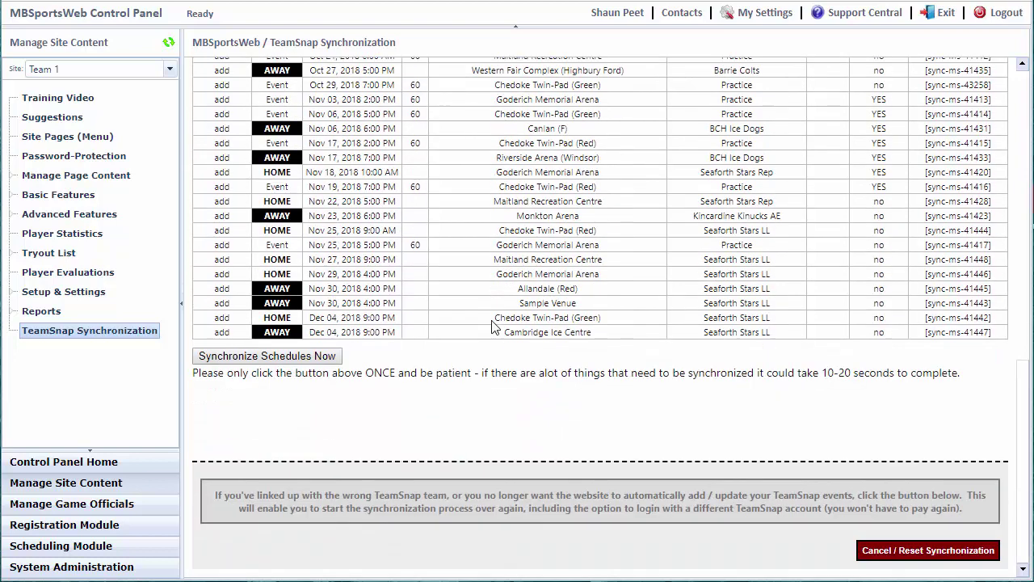
# Run Team 1's schedule sync, then check results: 18 locations, 7 opponents, 53 events added.
pyautogui.click(296, 358)
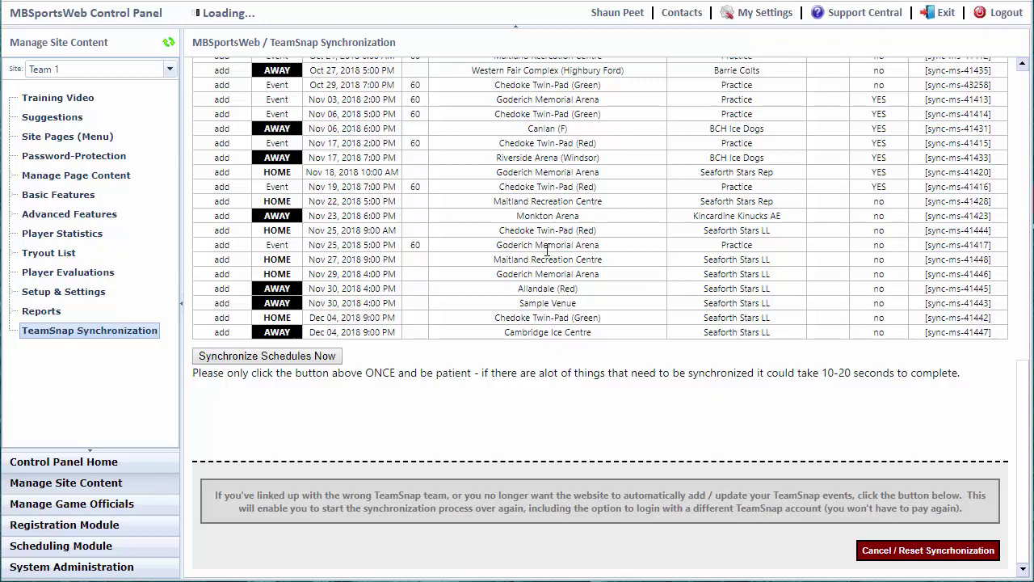
pyautogui.scroll(10, 547, 251)
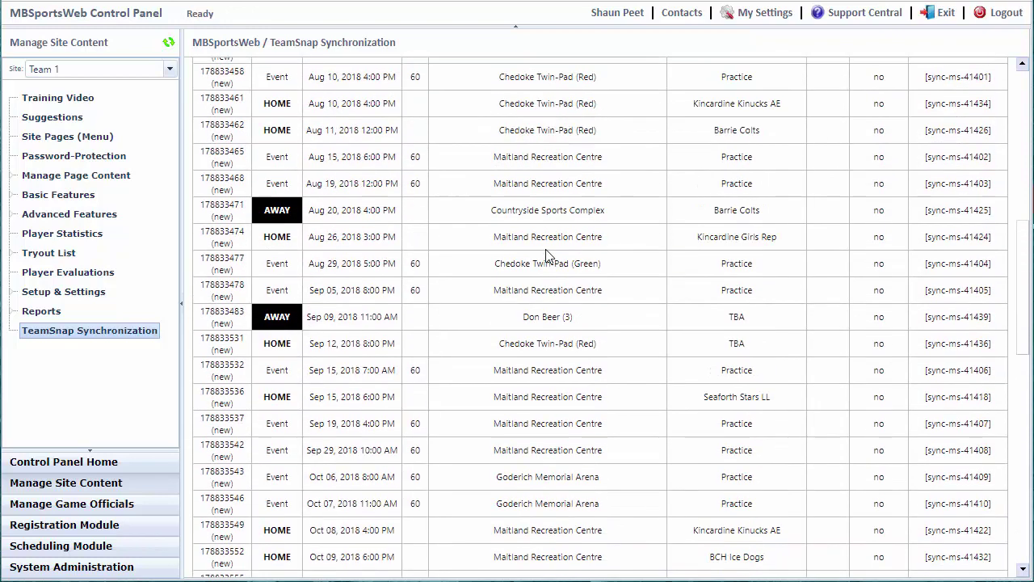
pyautogui.scroll(3, 547, 256)
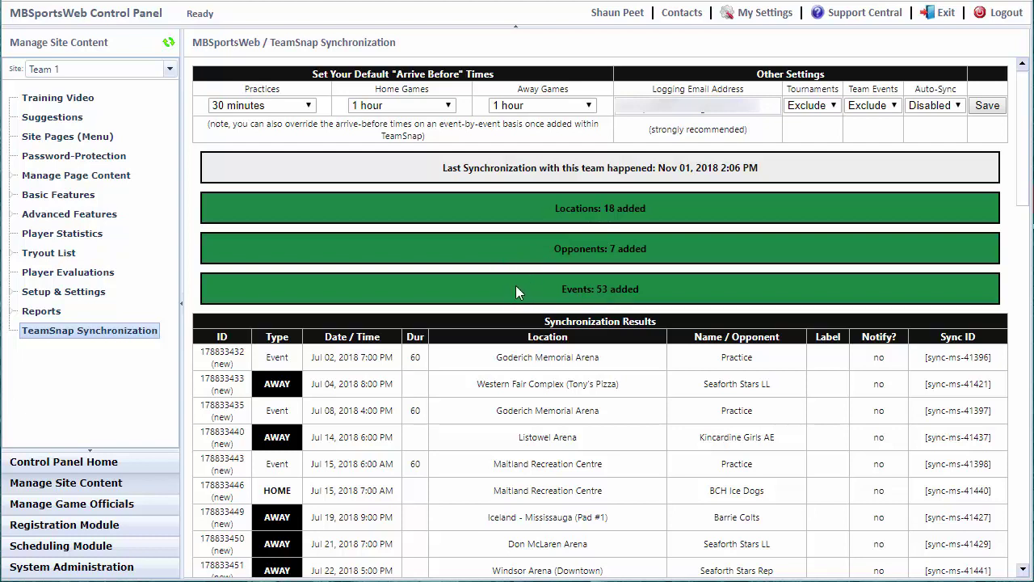
# Switch to the Team 2 site and authorize its TeamSnap access.
pyautogui.click(170, 69)
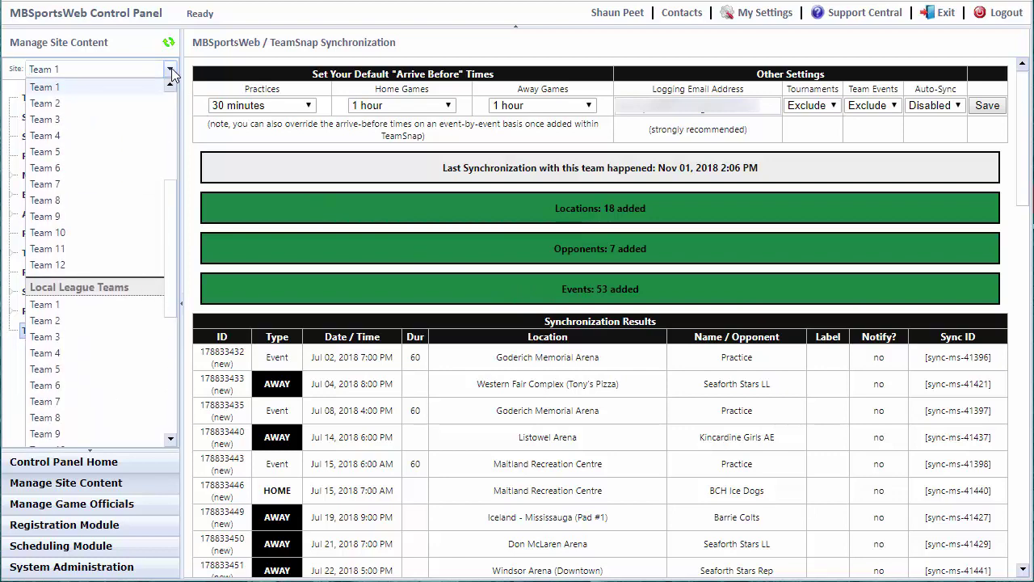
pyautogui.click(139, 104)
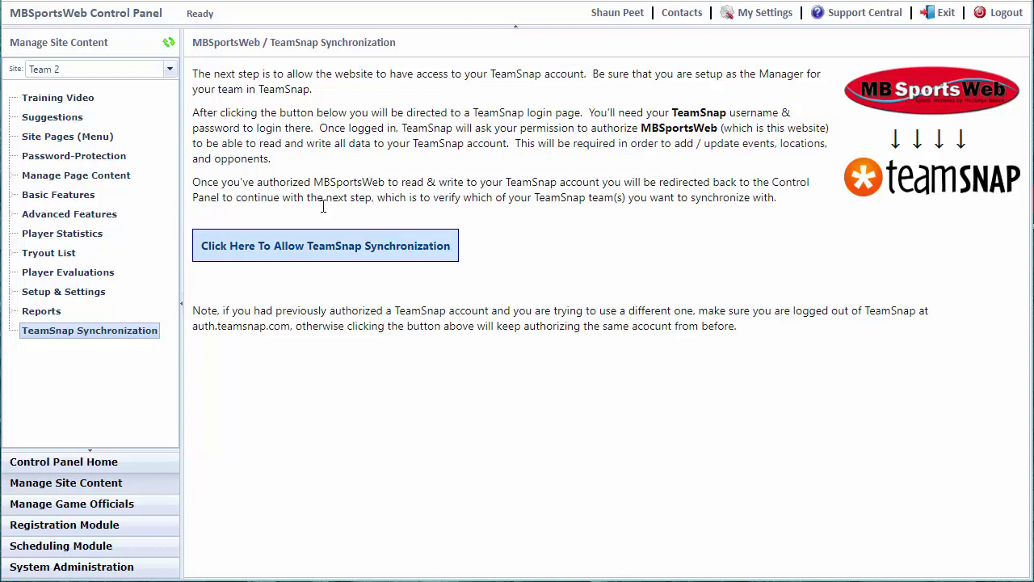
pyautogui.click(343, 261)
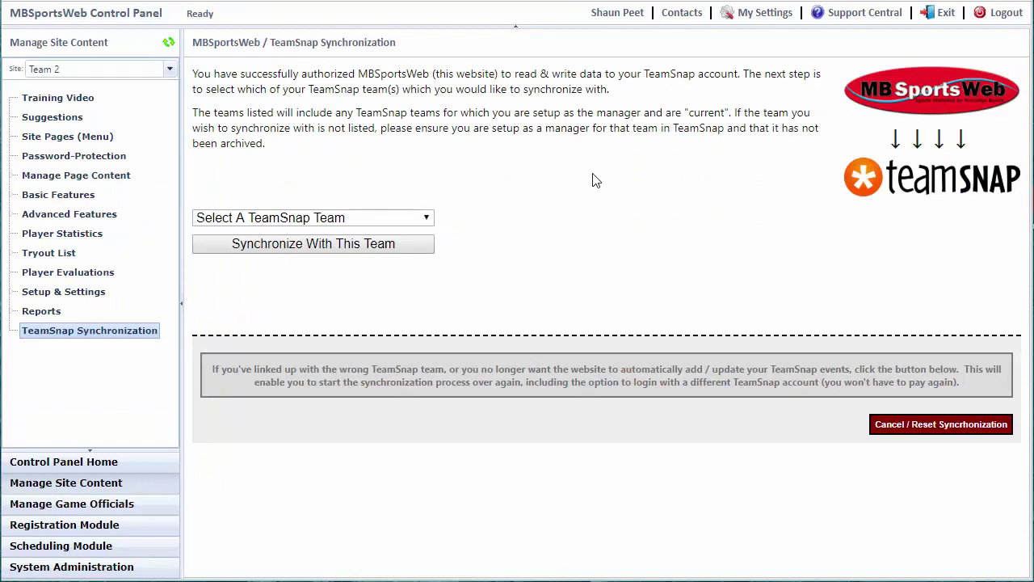
# Synchronize Team 2 with the TeamSnap team 'Demo Site - Rep Team 2'.
pyautogui.click(365, 219)
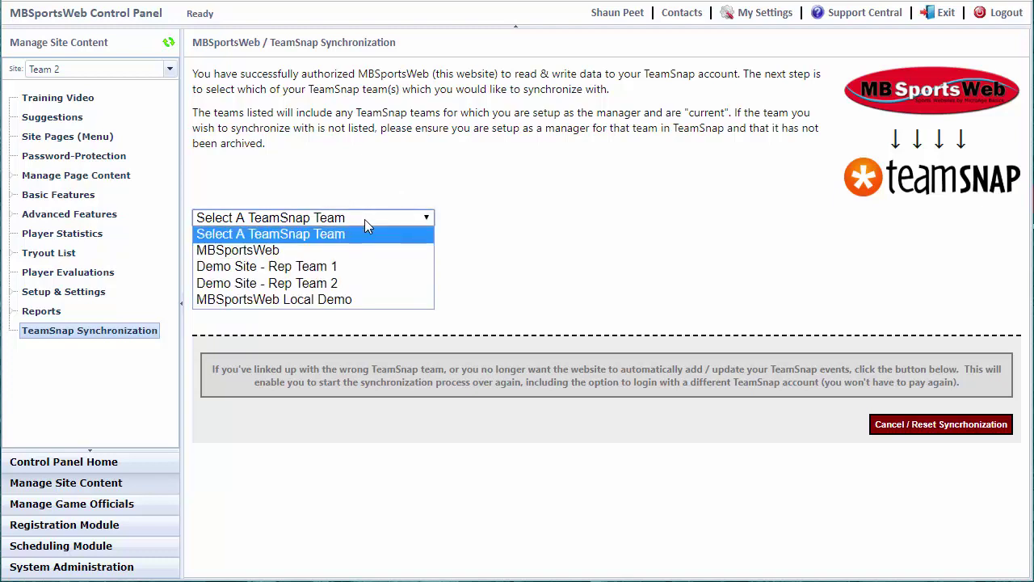
pyautogui.click(352, 283)
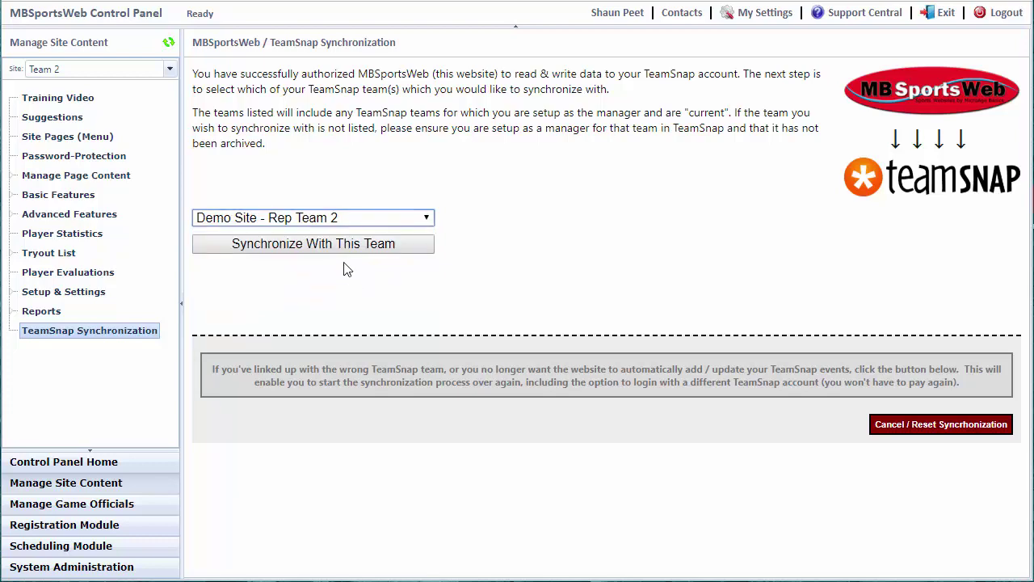
pyautogui.click(353, 248)
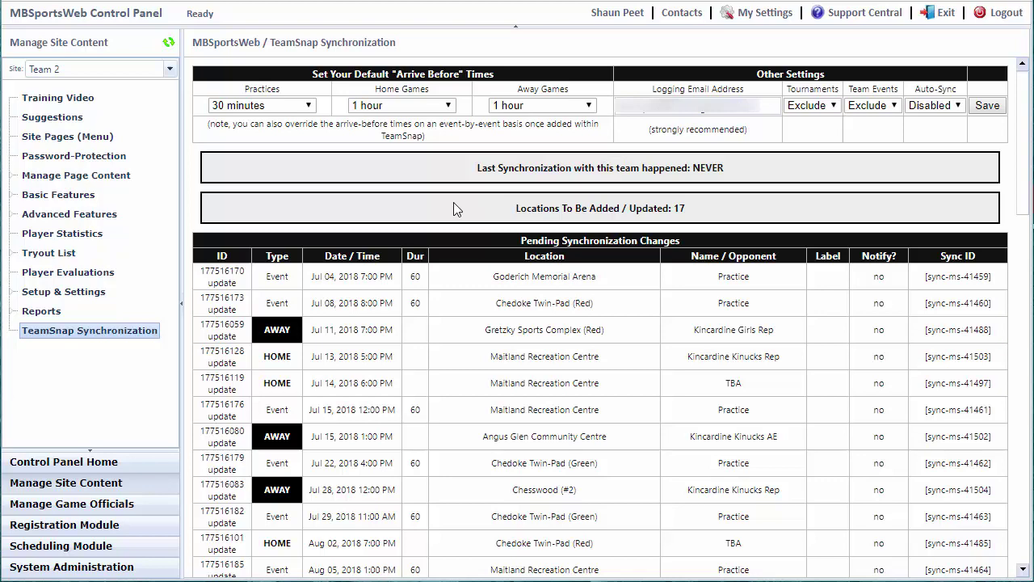
pyautogui.scroll(-1, 453, 204)
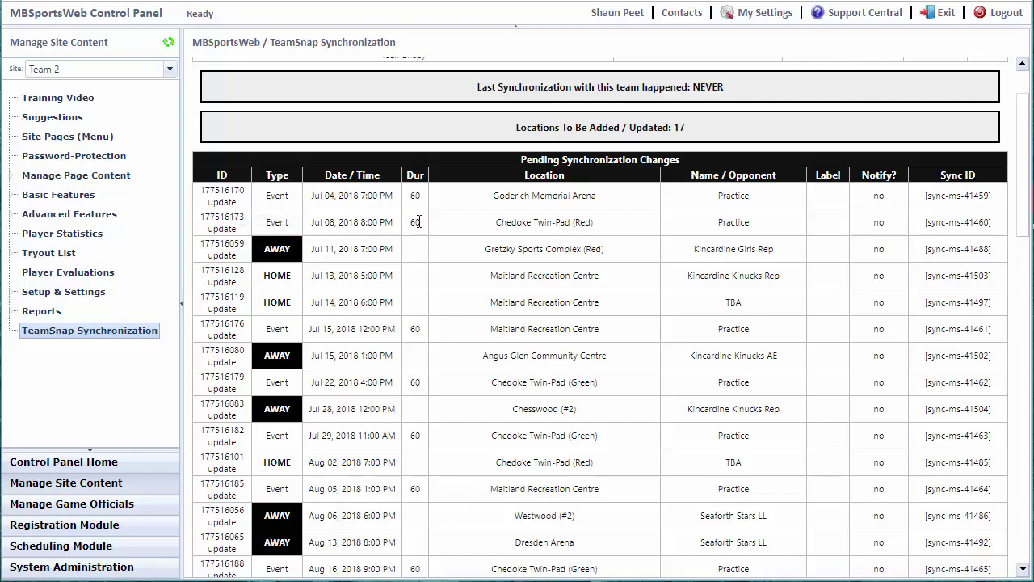
pyautogui.scroll(-8, 418, 223)
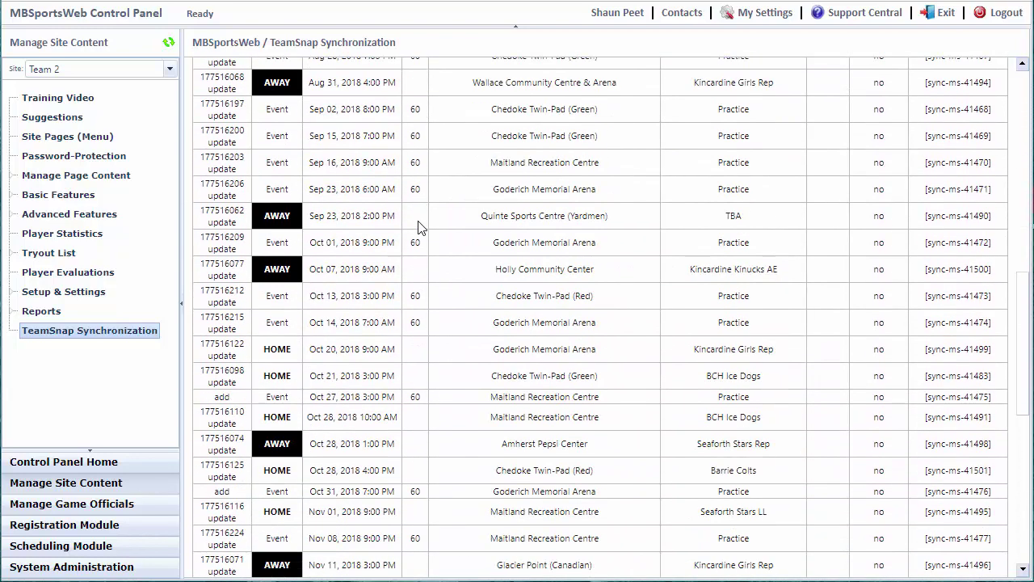
pyautogui.scroll(-5, 418, 228)
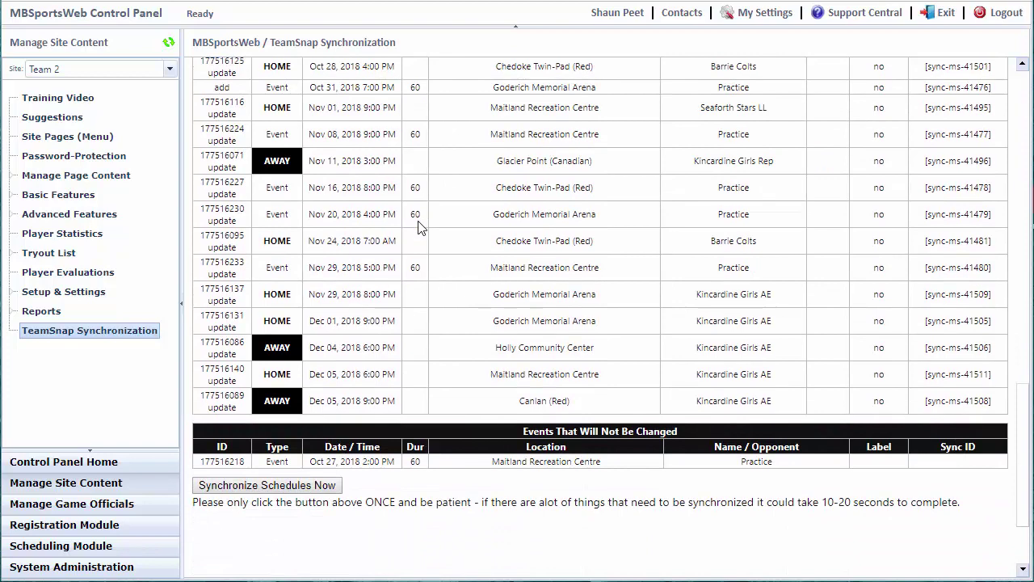
pyautogui.scroll(2, 418, 229)
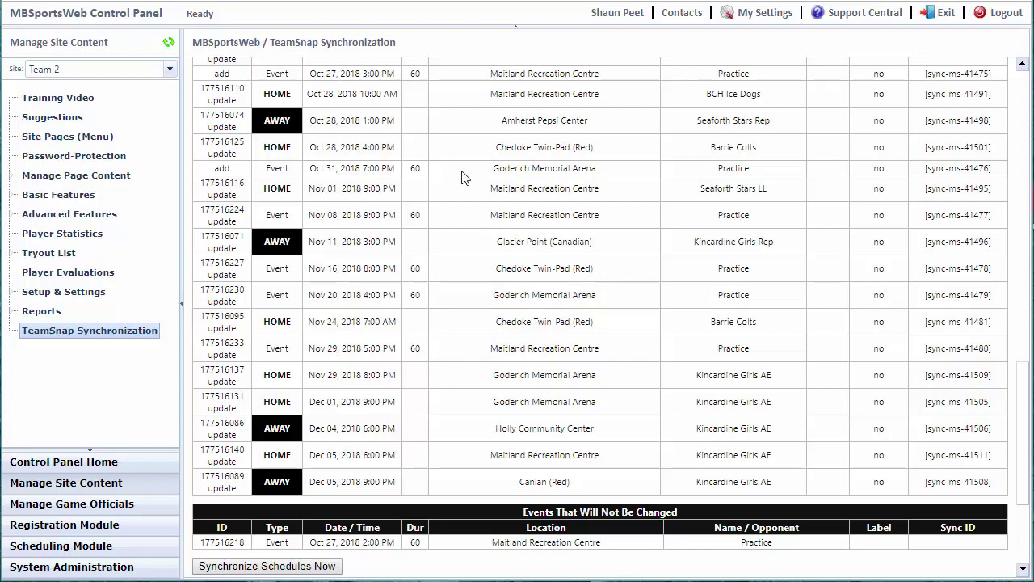
pyautogui.scroll(-2, 465, 176)
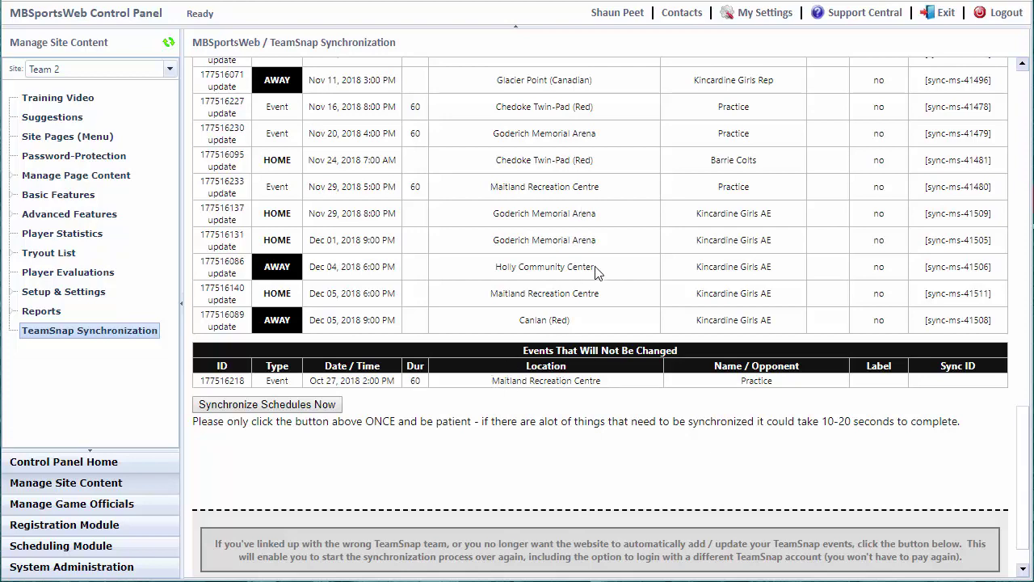
pyautogui.scroll(4, 646, 291)
pyautogui.scroll(10, 866, 400)
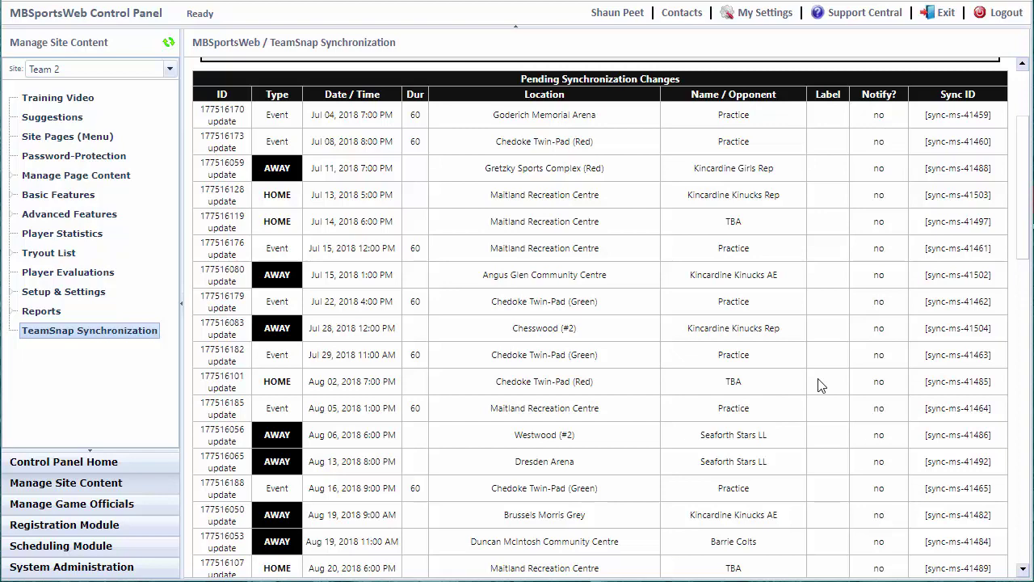
pyautogui.scroll(-8, 820, 385)
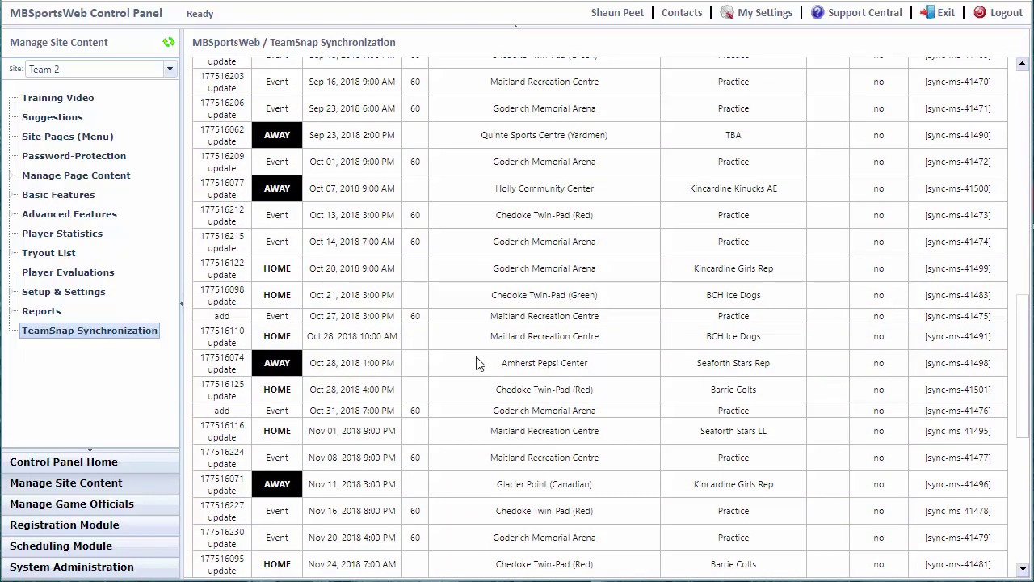
pyautogui.scroll(-5, 478, 363)
pyautogui.scroll(-2, 478, 362)
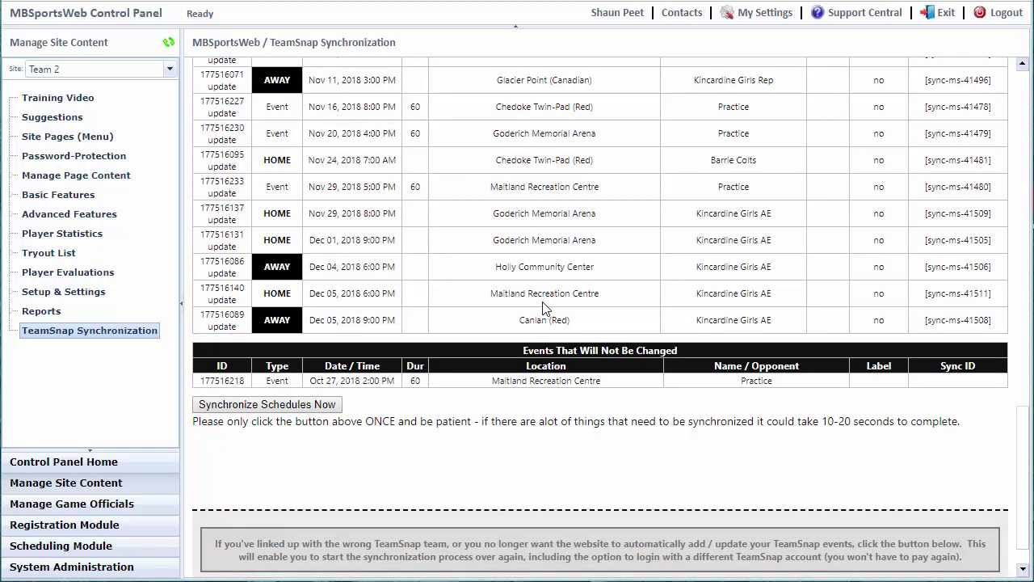
pyautogui.moveTo(221, 241)
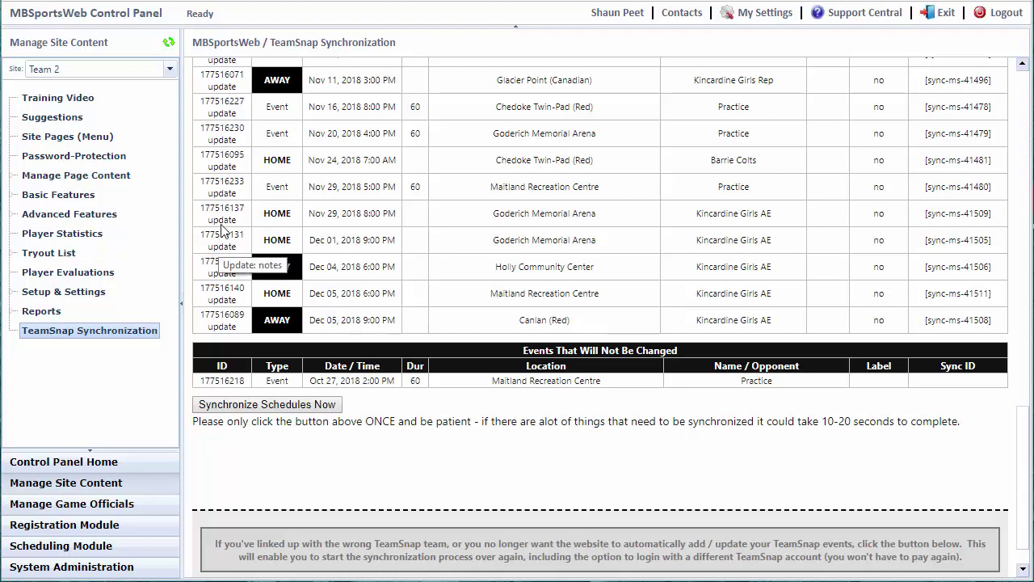
pyautogui.moveTo(223, 212)
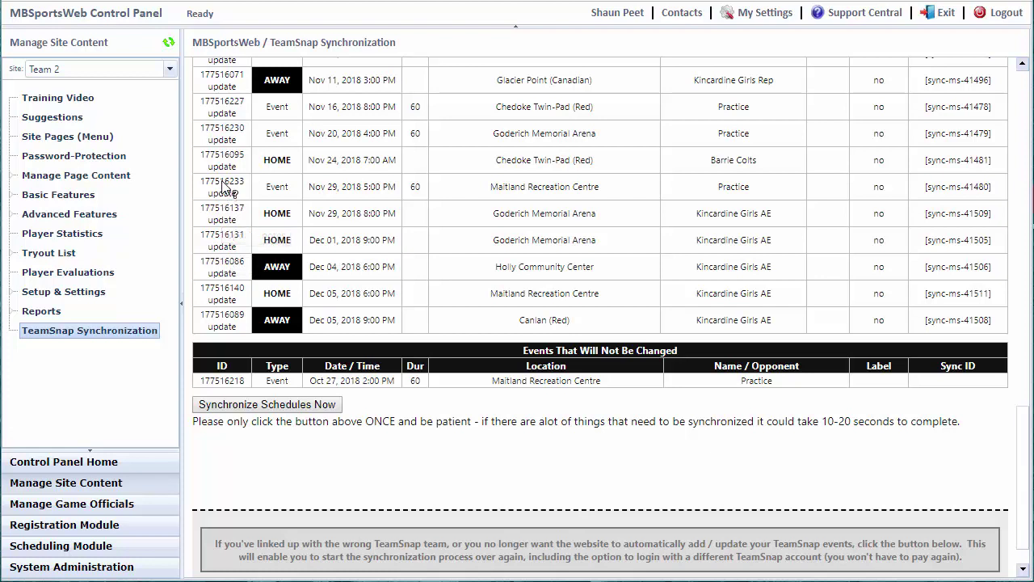
pyautogui.moveTo(223, 184)
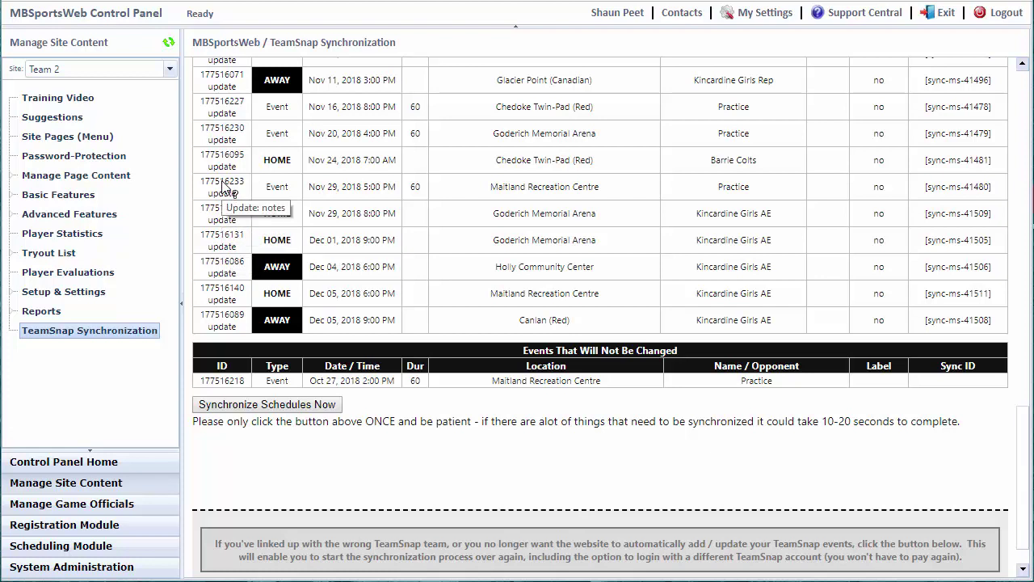
# Run Team 2's sync and confirm 17 locations updated, 2 events added, 47 updated.
pyautogui.click(279, 408)
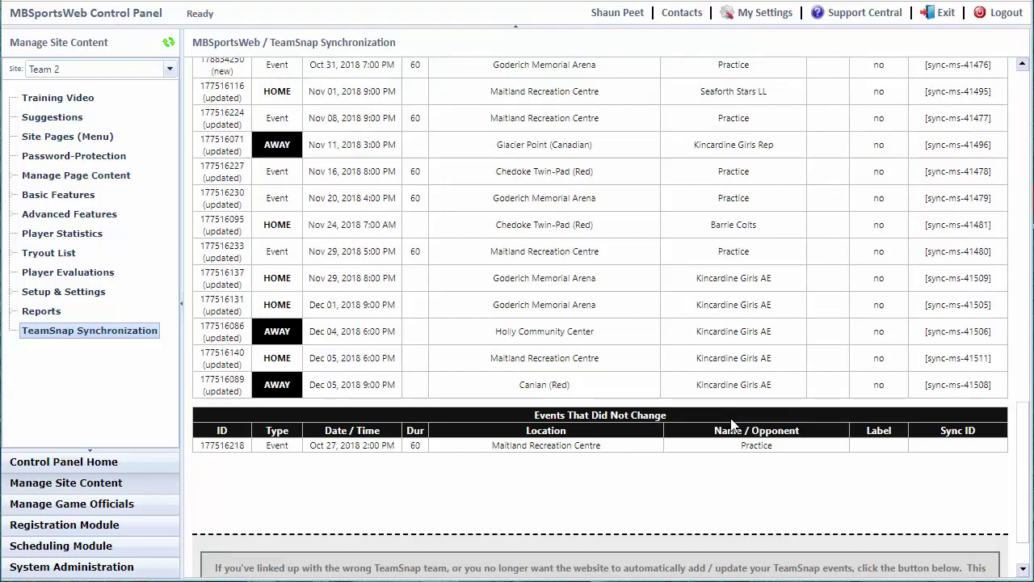
pyautogui.scroll(15, 727, 424)
pyautogui.scroll(2, 658, 426)
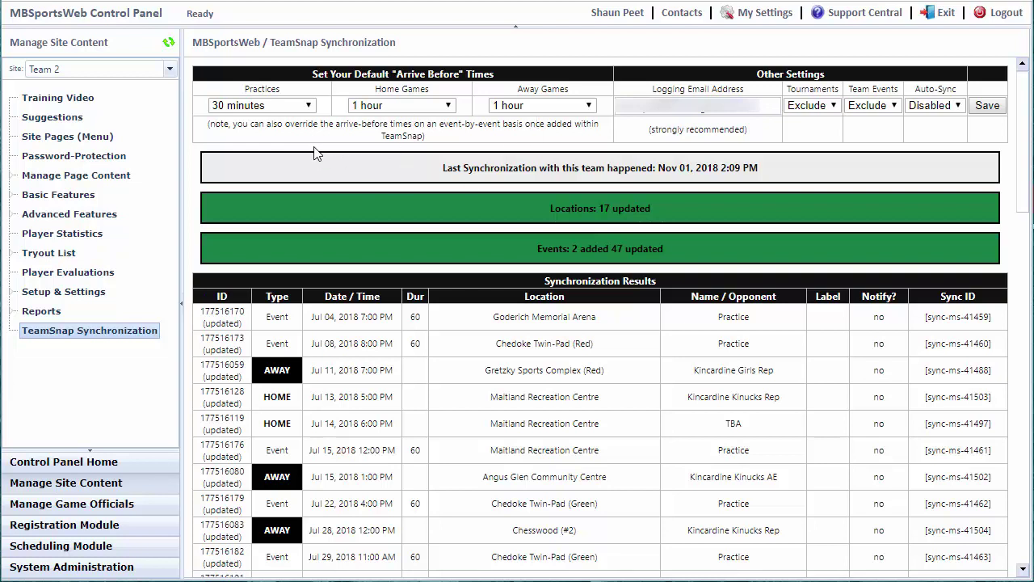
# Set default arrive-before times: Practices 1 hour, Home Games 1 hour 30 minutes.
pyautogui.click(310, 106)
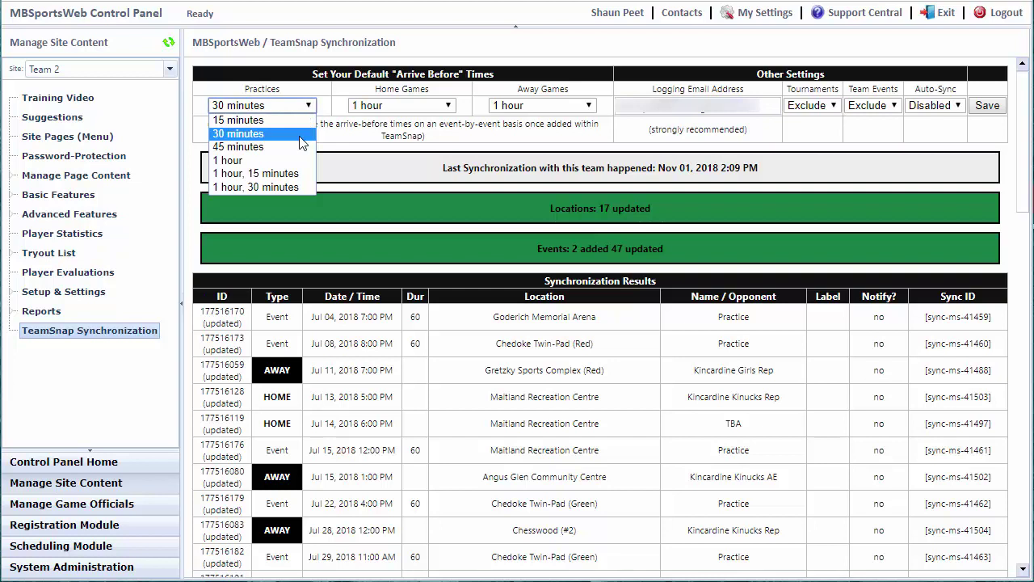
pyautogui.click(297, 159)
pyautogui.click(407, 109)
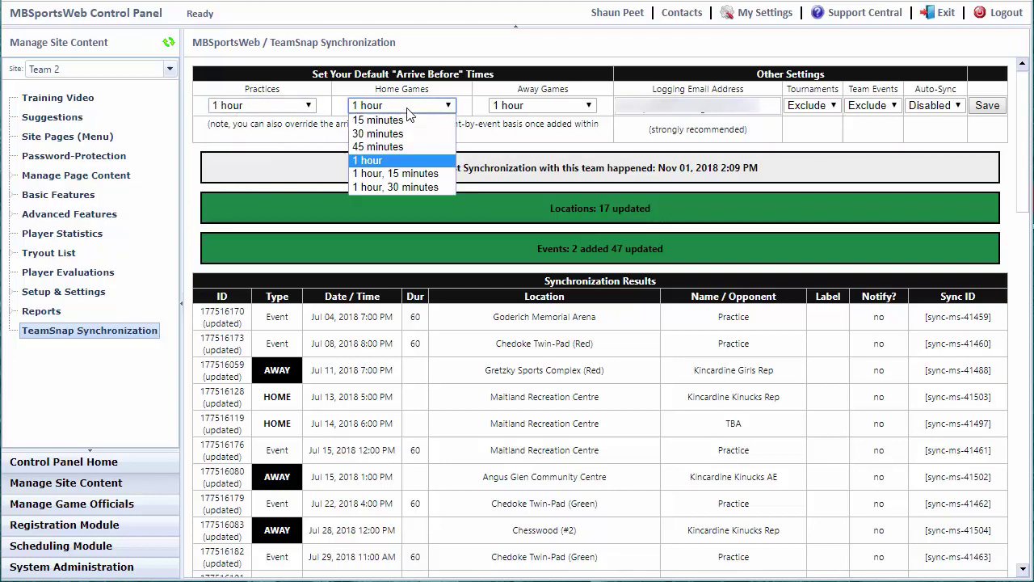
pyautogui.click(413, 187)
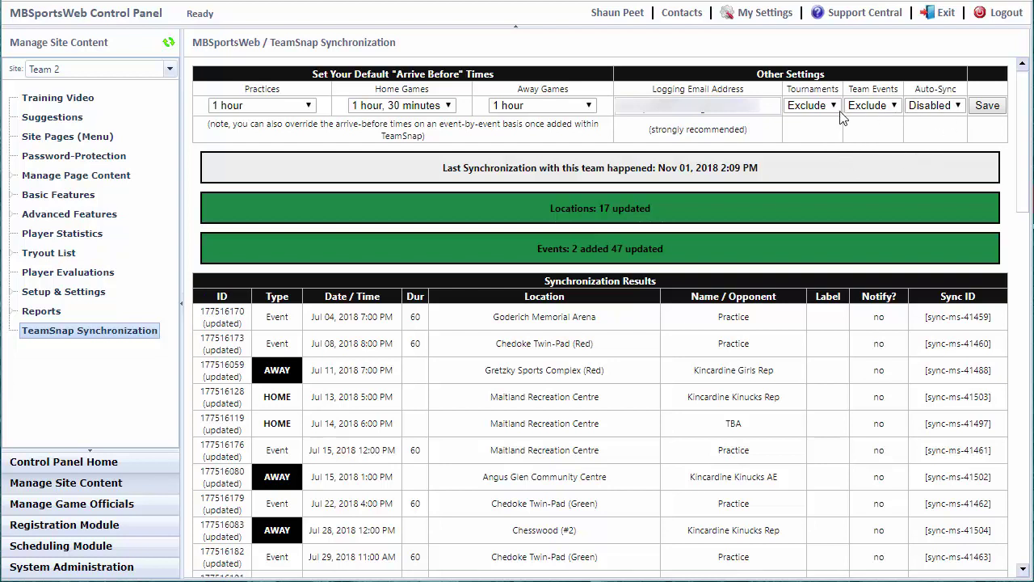
# Set both Tournaments and Team Events to Include, then save the sync settings.
pyautogui.click(816, 108)
pyautogui.click(808, 119)
pyautogui.click(885, 105)
pyautogui.click(866, 120)
pyautogui.click(987, 106)
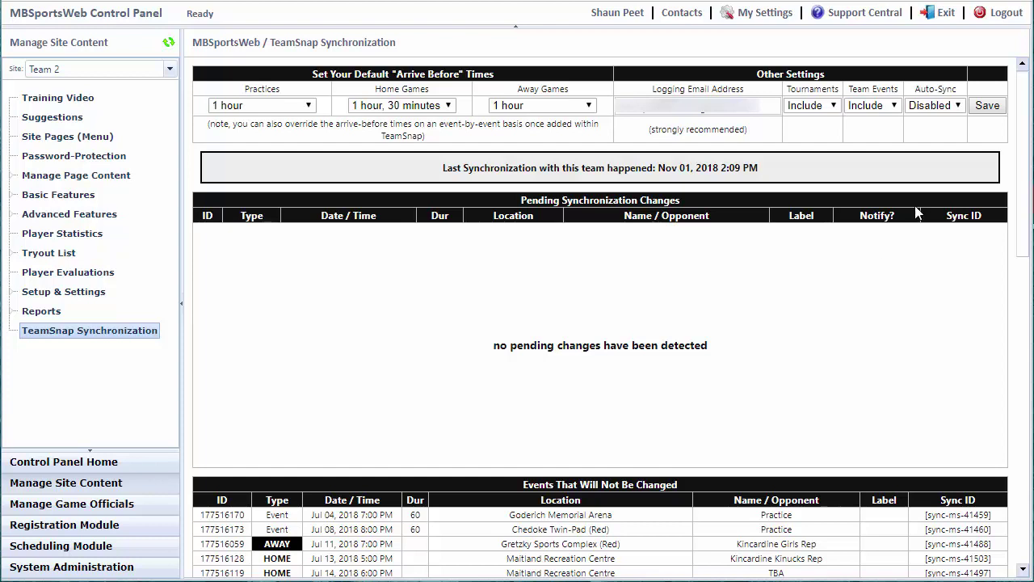
# Switch Team 2's TeamSnap Auto-Sync setting to Enabled and save the change.
pyautogui.click(940, 108)
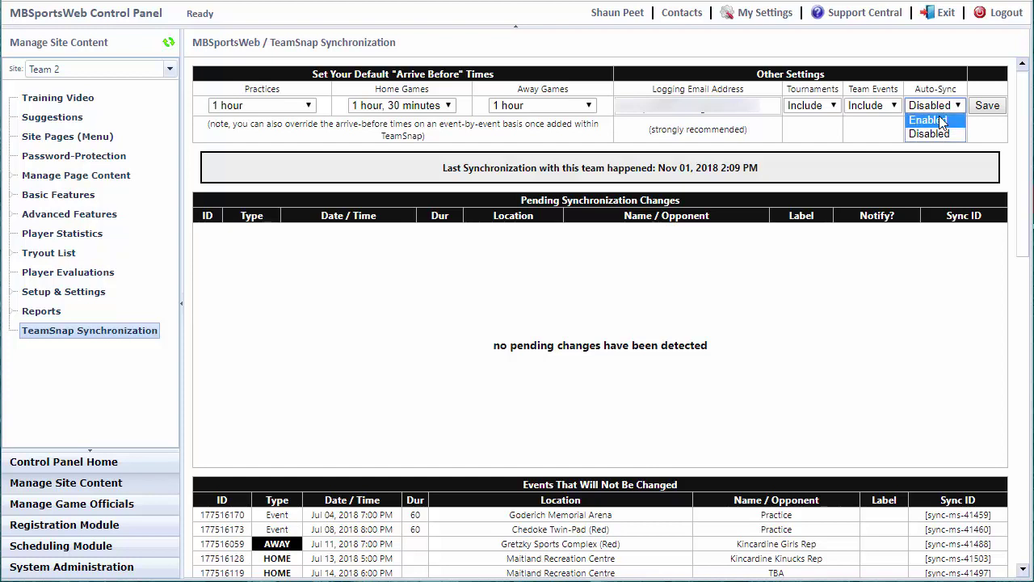
pyautogui.click(930, 120)
pyautogui.click(987, 106)
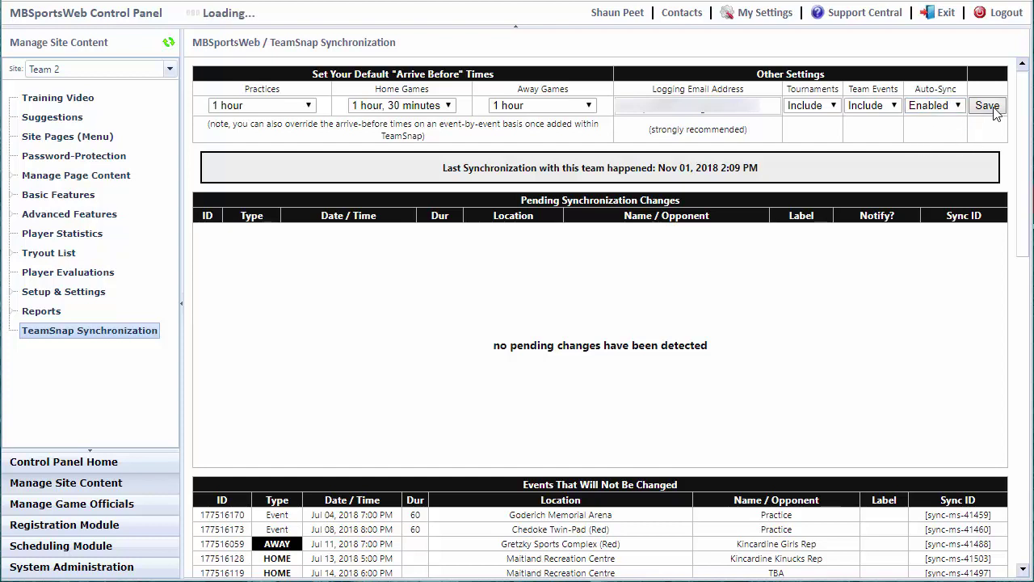